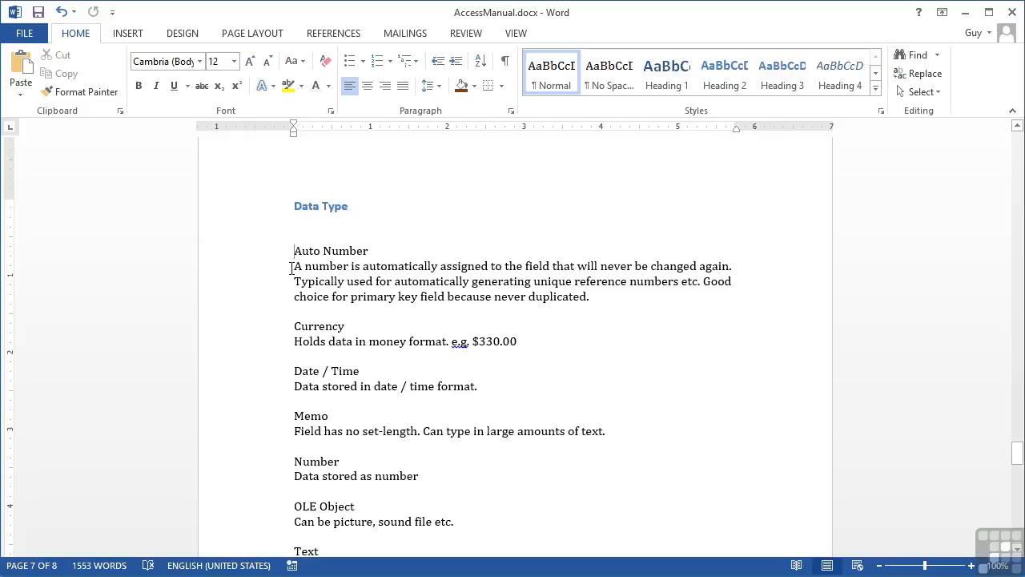
- Apply the 1), a), i) multilevel list format to the Data Type text from Auto Number through the Attachment paragraph
scroll(300, 265, "down", 6)
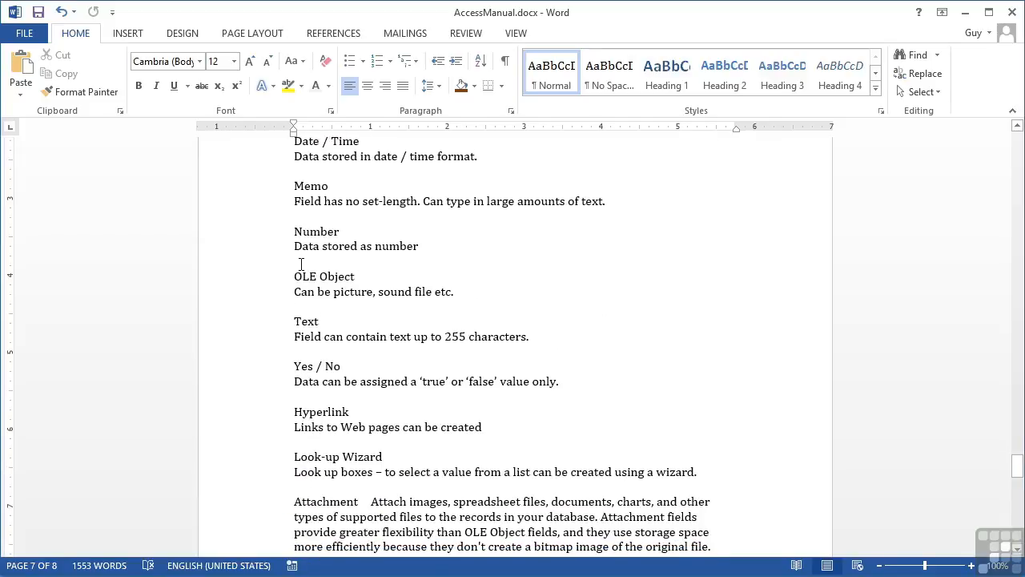
scroll(300, 265, "up", 5)
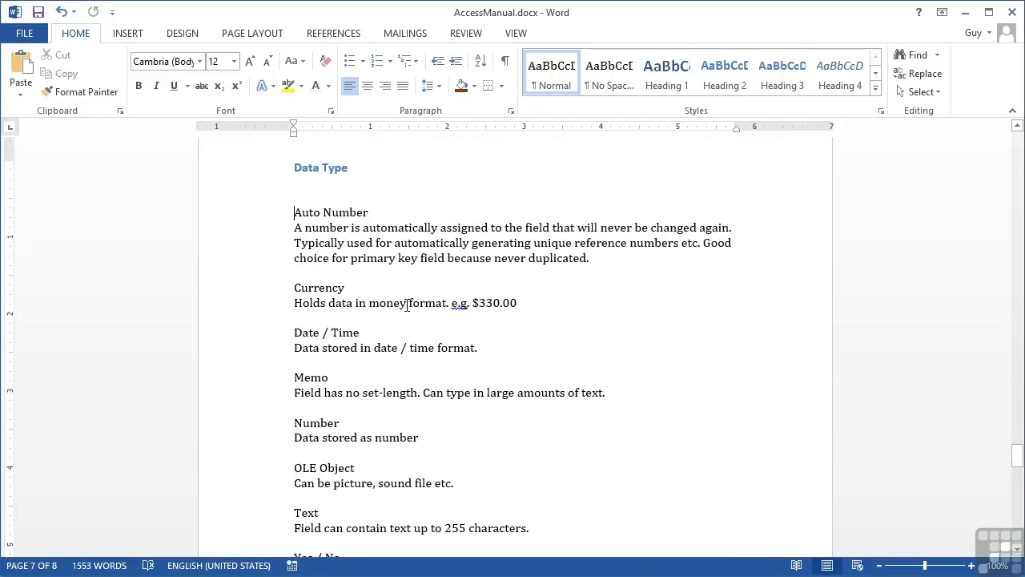
scroll(390, 300, "down", 8)
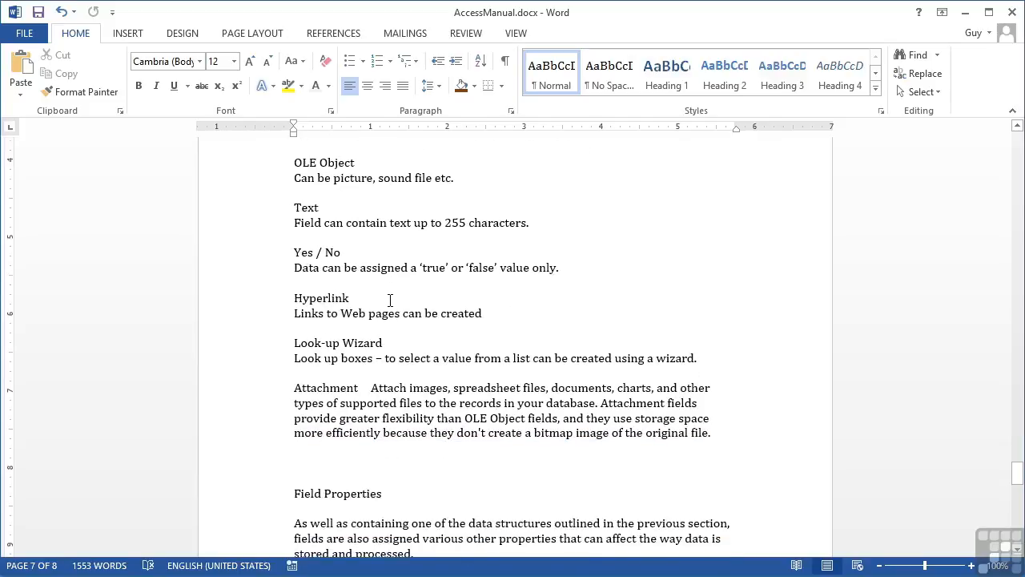
left_click(717, 432, "shift")
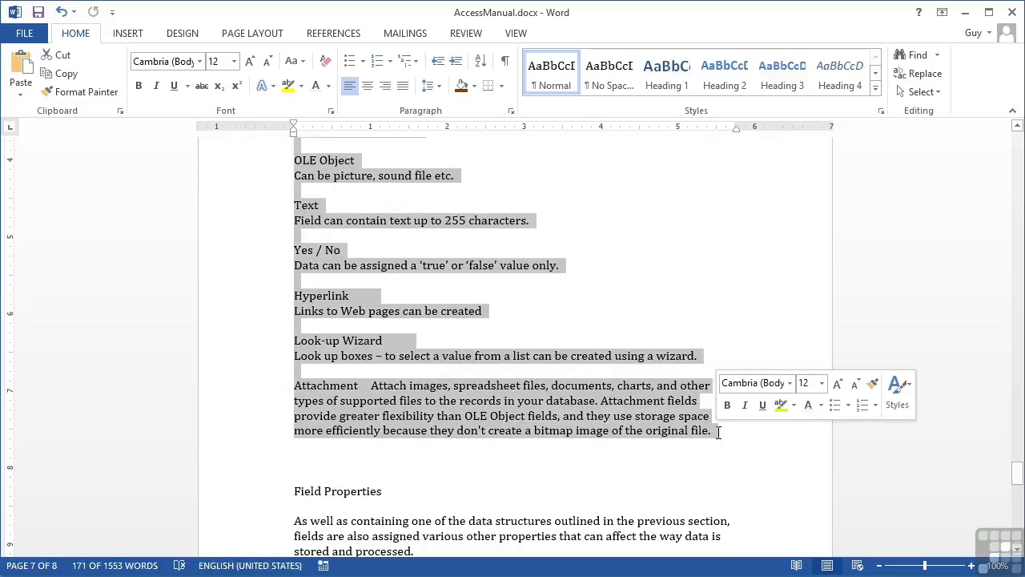
scroll(428, 383, "up", 5)
scroll(427, 388, "up", 1)
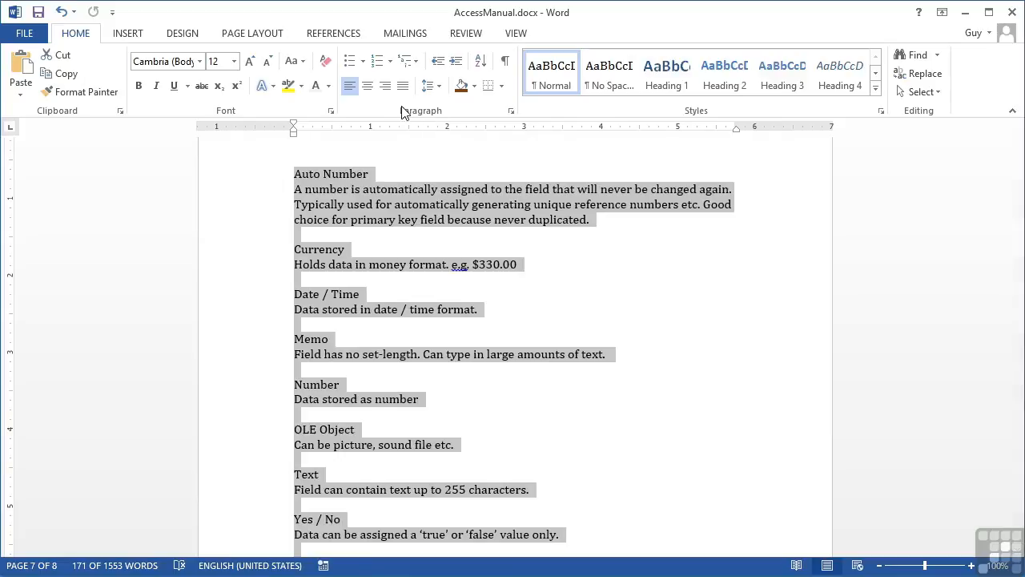
left_click(417, 64)
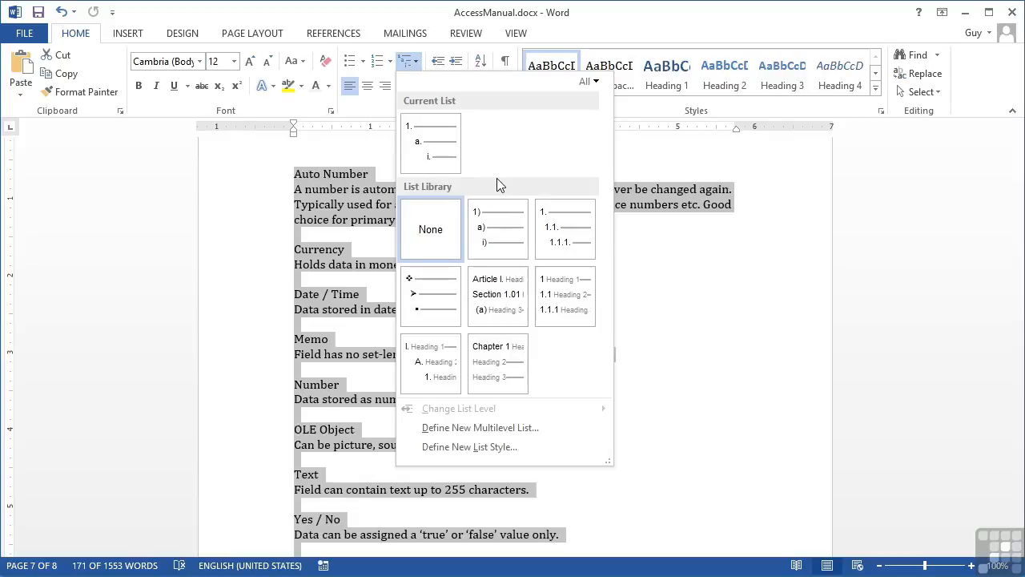
mouse_move(491, 210)
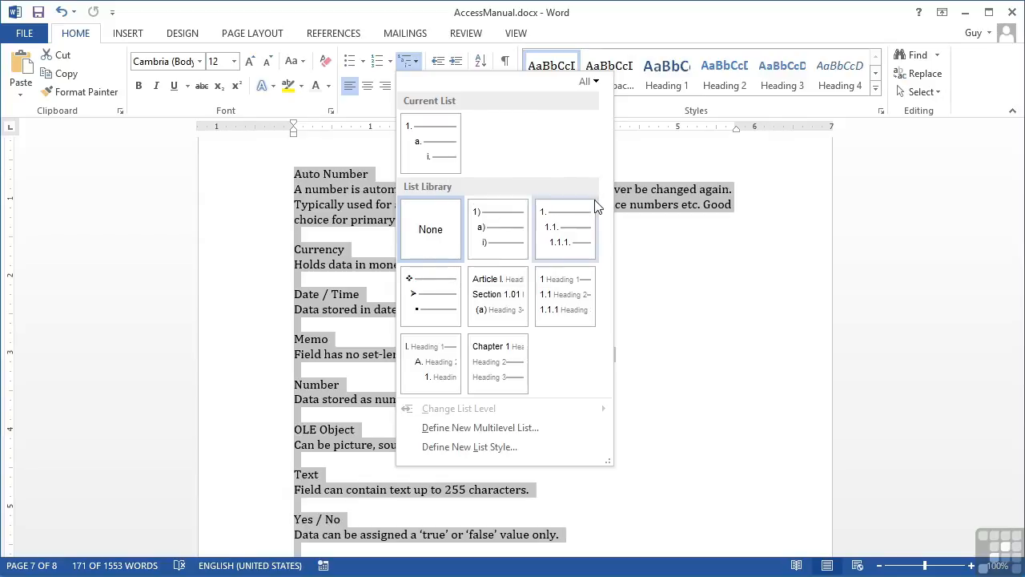
mouse_move(584, 224)
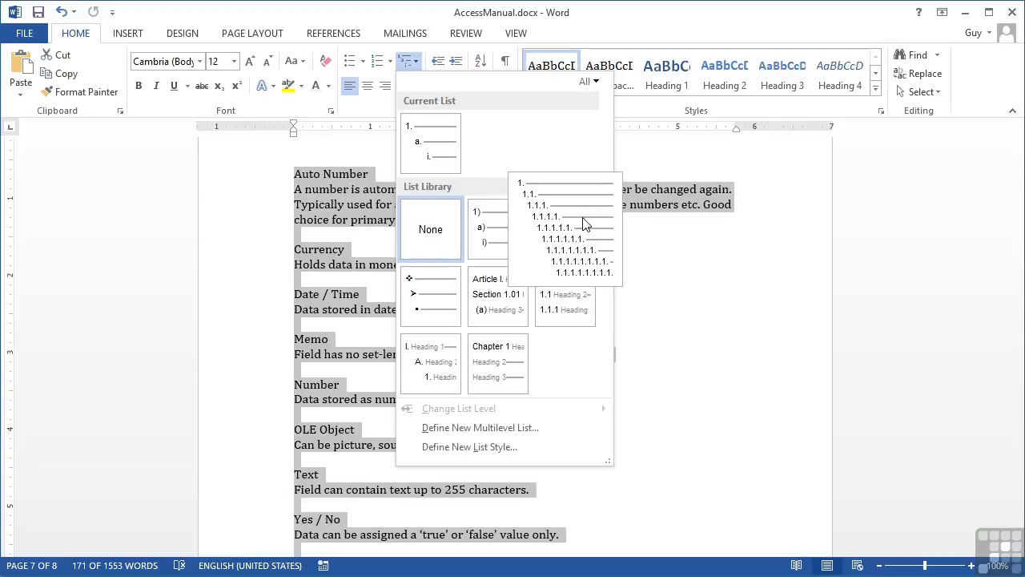
mouse_move(424, 290)
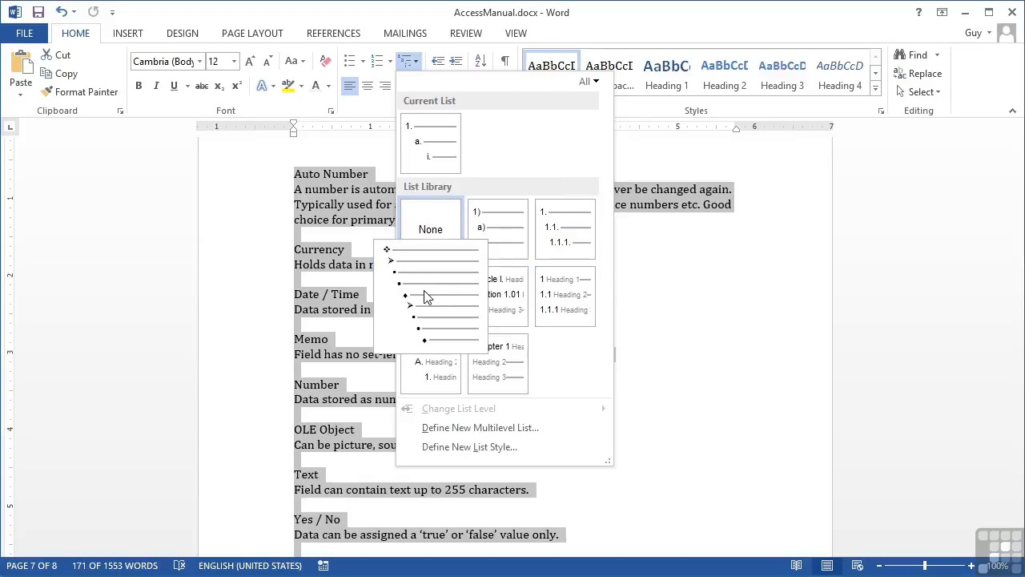
mouse_move(500, 232)
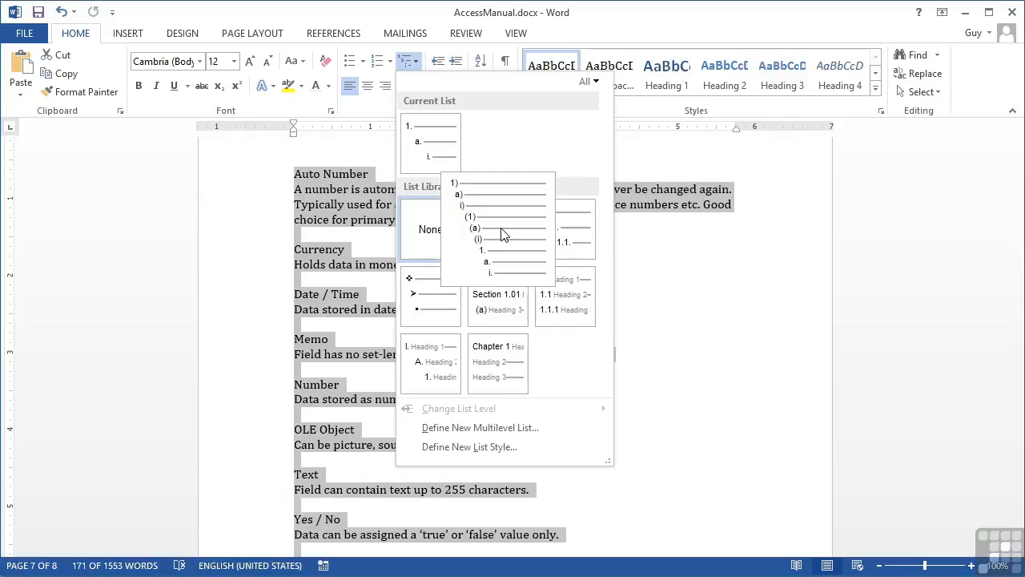
left_click(500, 232)
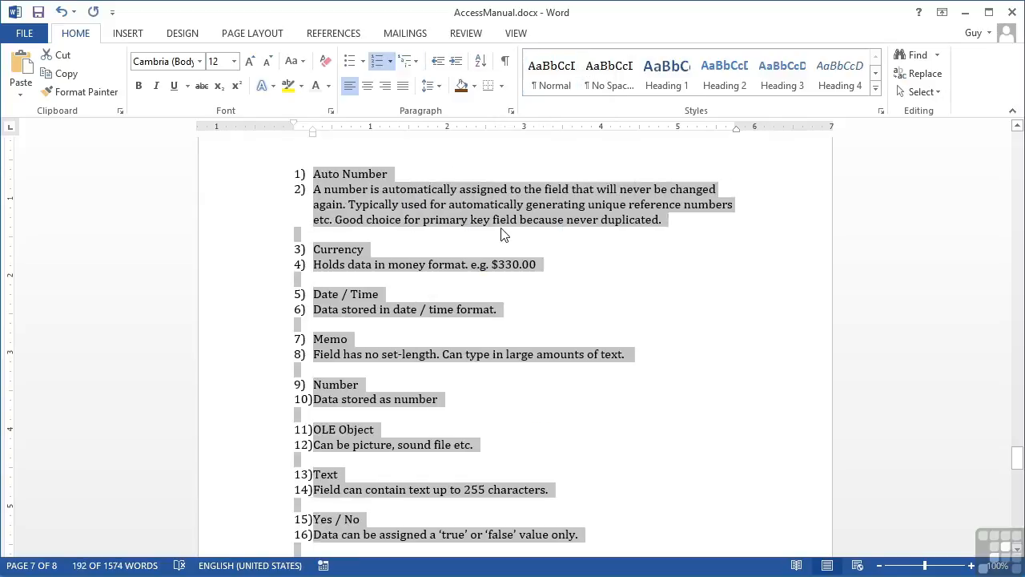
- Demote the description lines under Auto Number, Currency and Date / Time to second-level list items
left_click(315, 194)
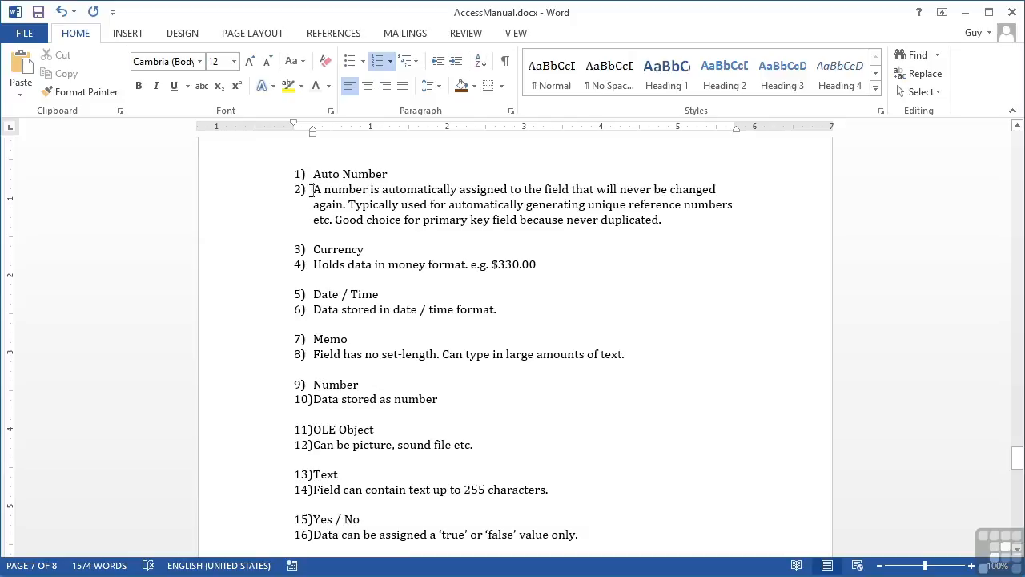
left_click(458, 68)
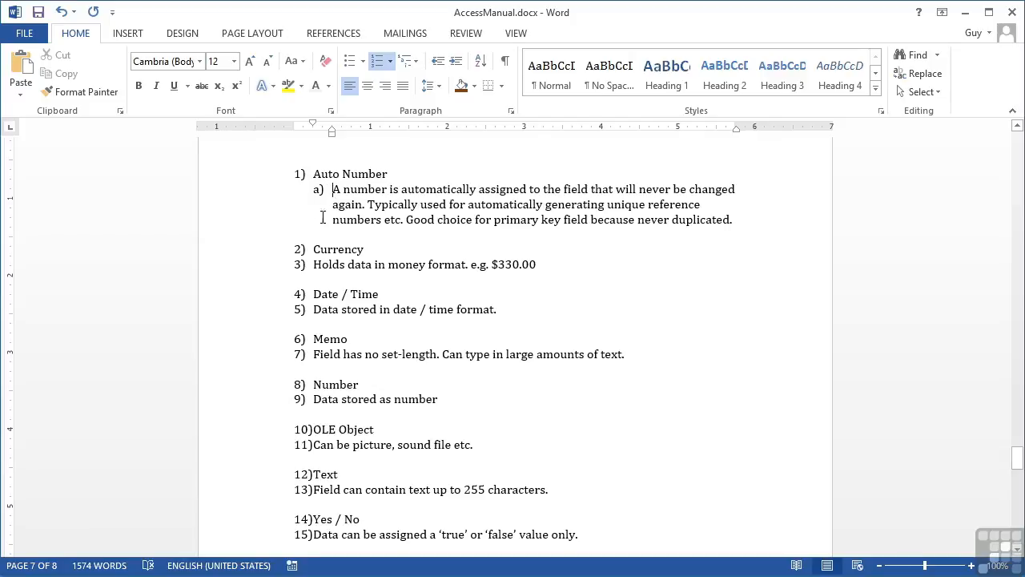
left_click(314, 265)
left_click(455, 63)
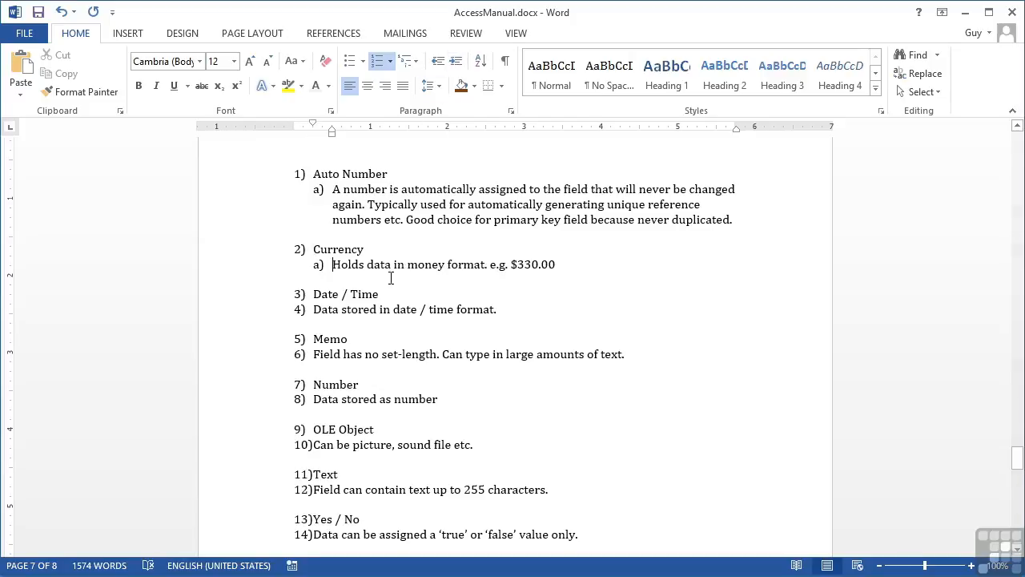
left_click(314, 309)
left_click(455, 62)
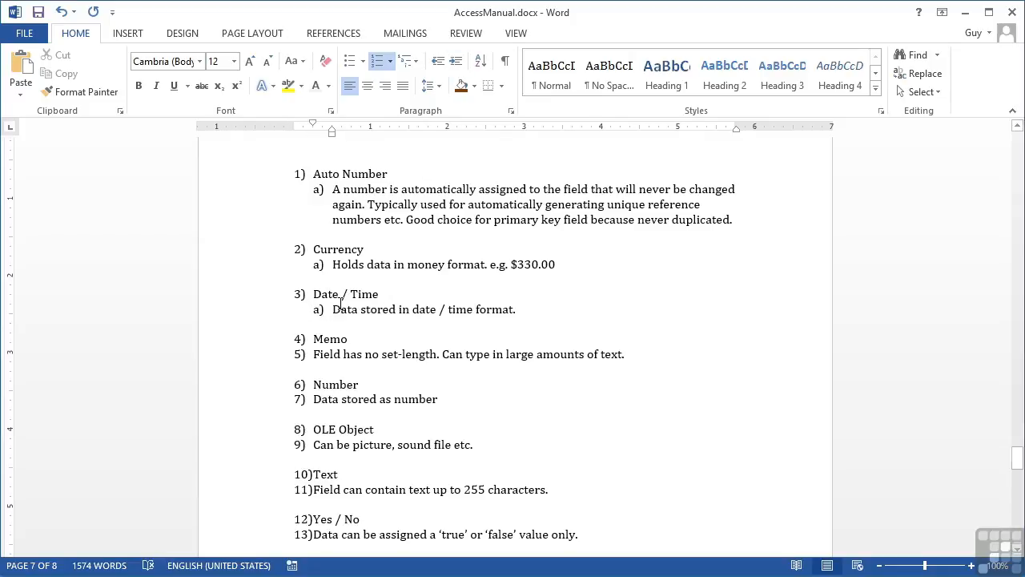
- Demote the description lines under Memo, Number, OLE Object and Text to second-level list items
left_click(313, 353)
left_click(456, 61)
key("Down")
key("Down")
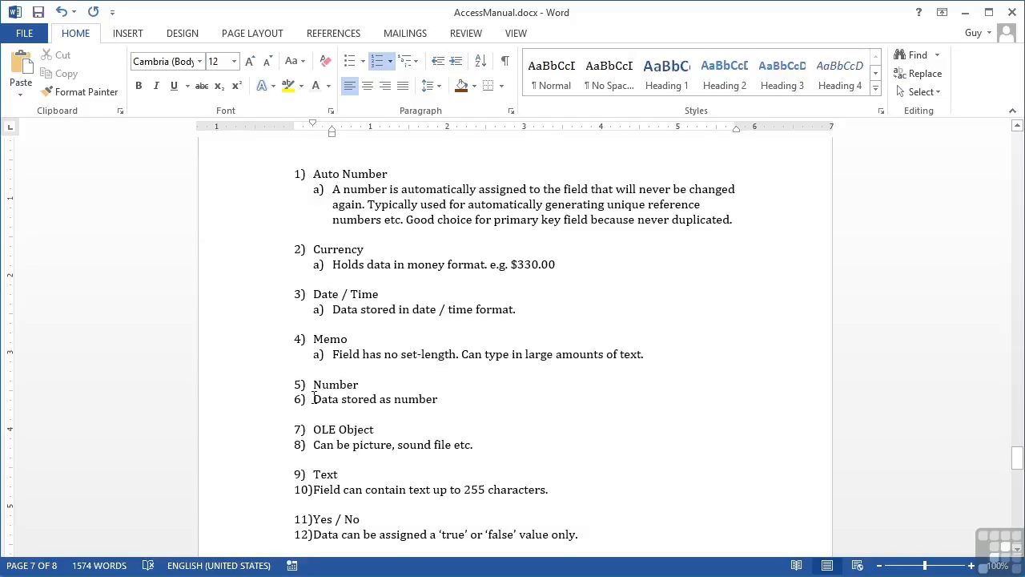
left_click(456, 61)
key("Down")
key("Down")
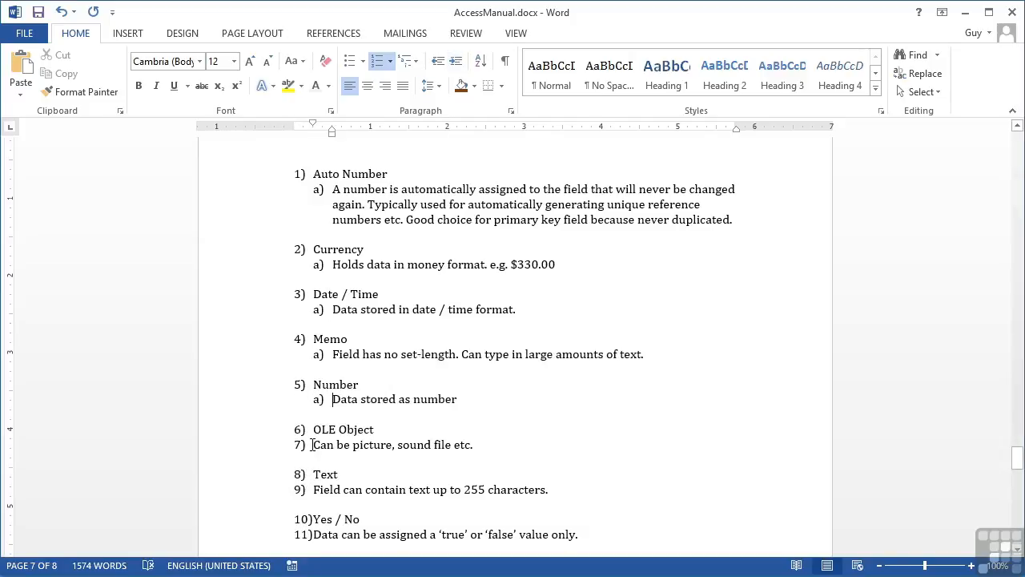
left_click(456, 61)
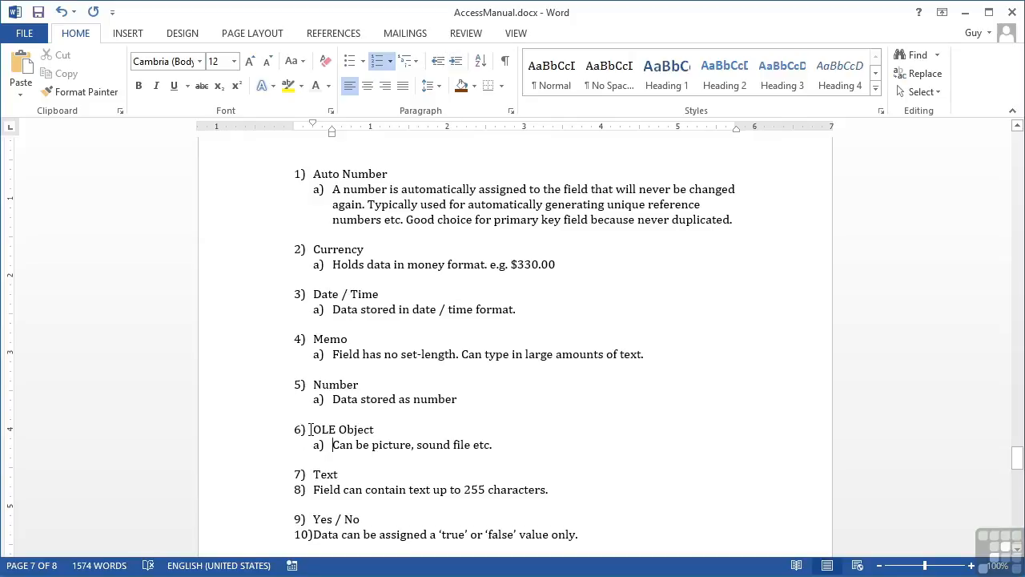
left_click(316, 491)
left_click(455, 61)
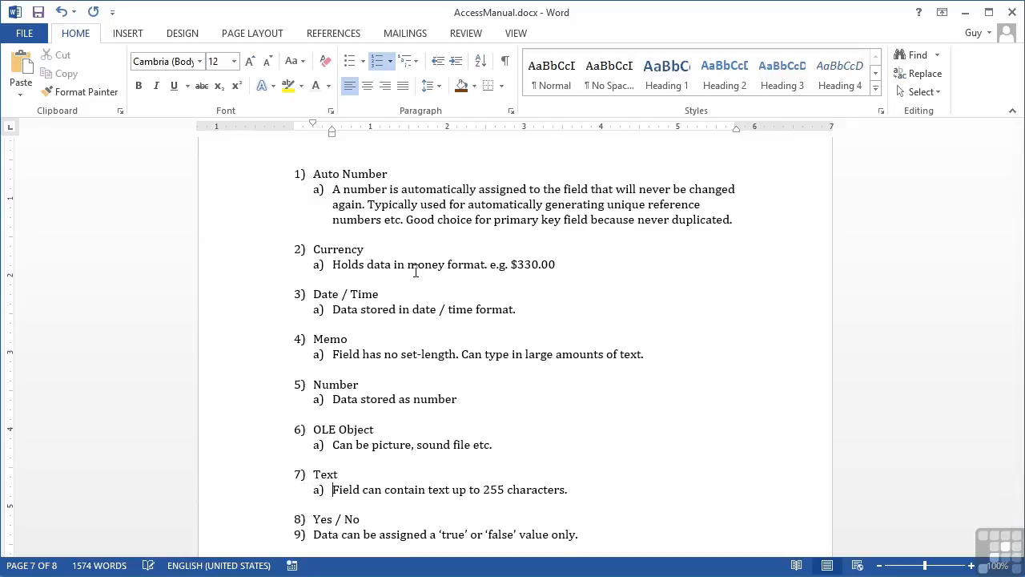
- Demote the description lines under Yes / No, Hyperlink and Look-up Wizard to second-level list items
scroll(375, 341, "down", 2)
left_click(314, 457)
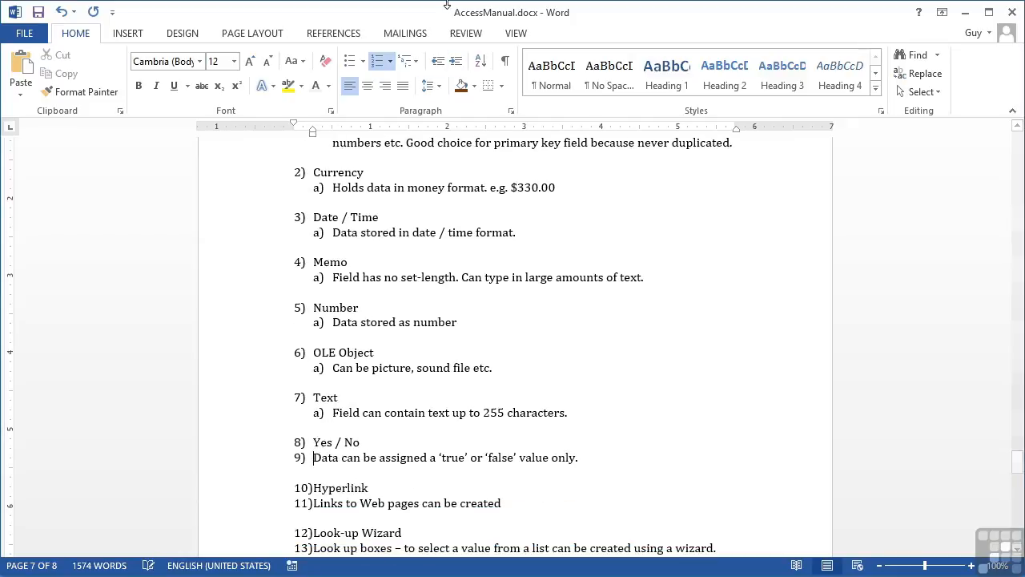
left_click(456, 61)
left_click(315, 503)
left_click(456, 64)
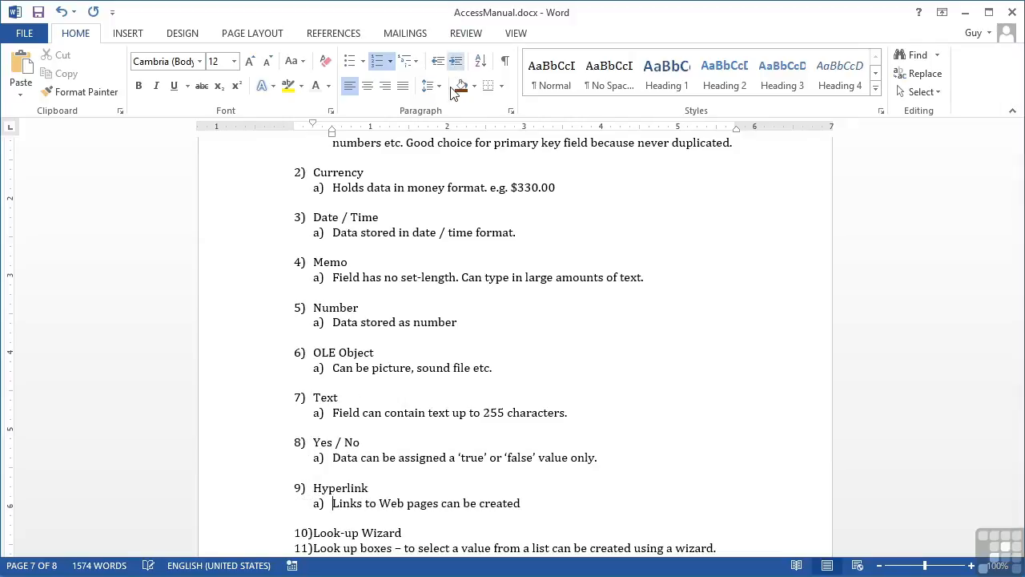
scroll(326, 479, "down", 2)
left_click(313, 473)
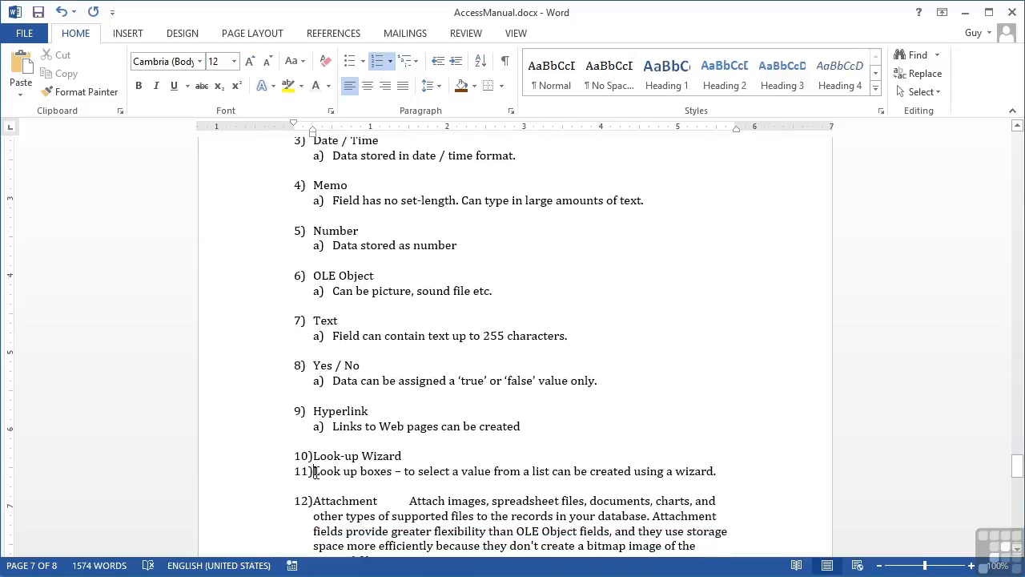
left_click(456, 62)
- Split the Attachment description onto its own line and demote it to a second-level item under Attachment
scroll(349, 421, "down", 2)
scroll(349, 421, "down", 1)
left_click(411, 386)
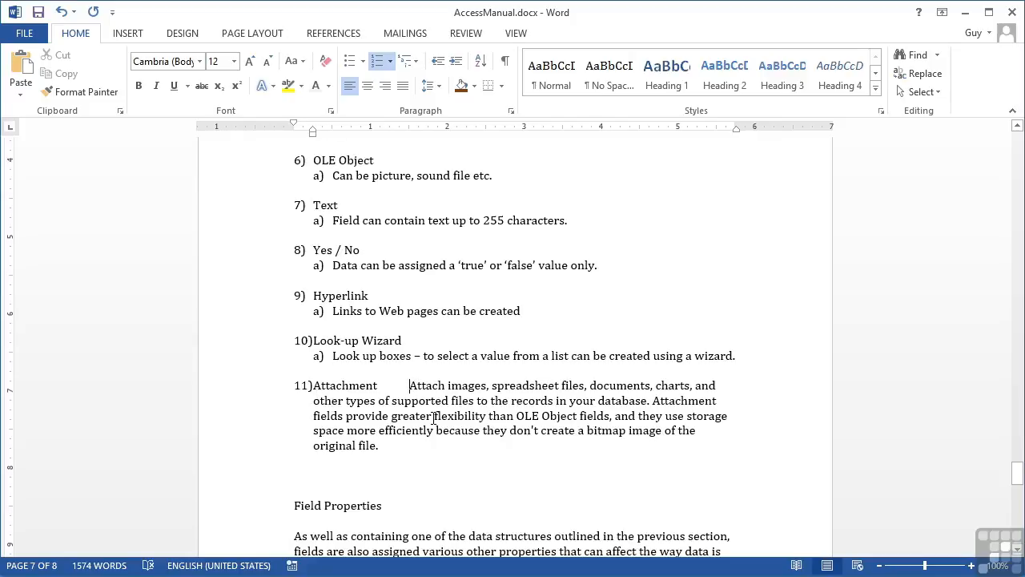
key("Return")
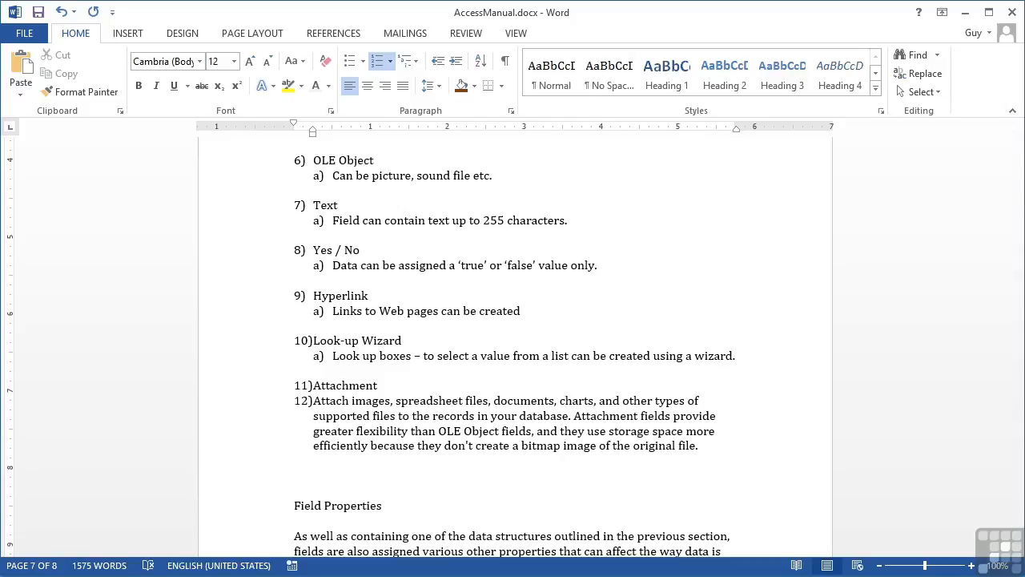
left_click(455, 60)
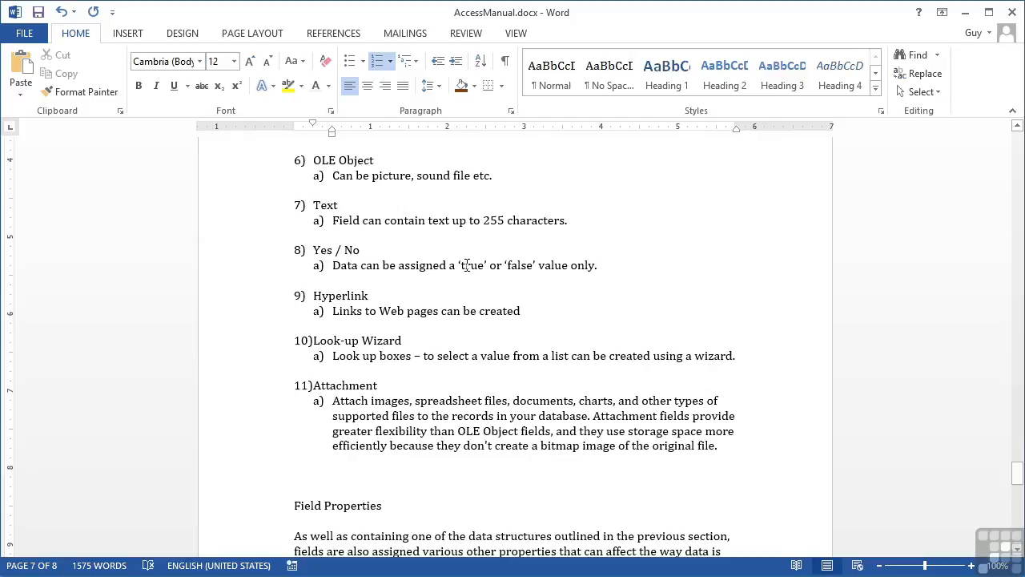
- Add the second-level items "Can be On/Off" and "Yes/No" after the existing description under Yes / No
left_click(602, 266)
key("Return")
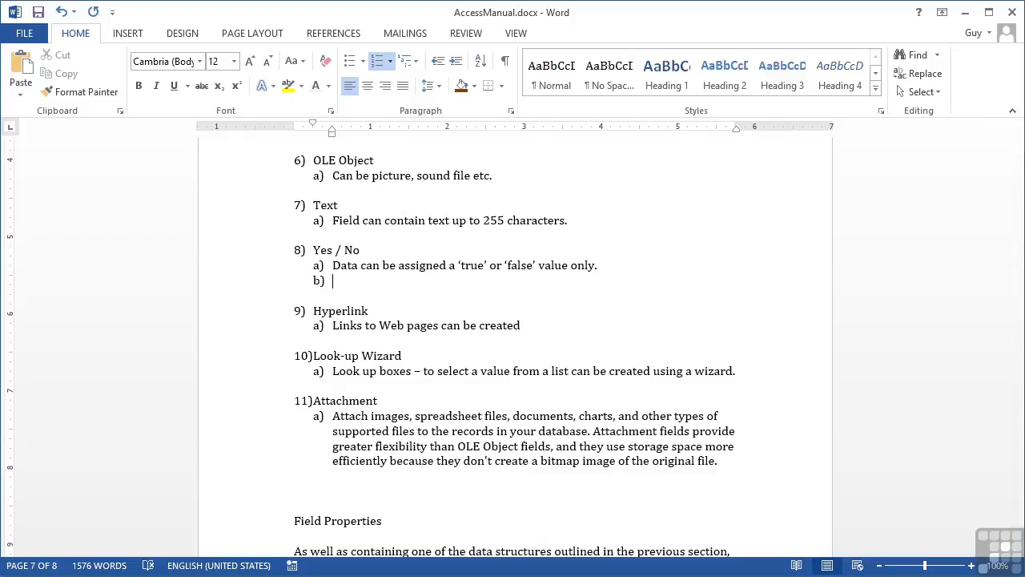
type("Can be On/Off")
key("Return")
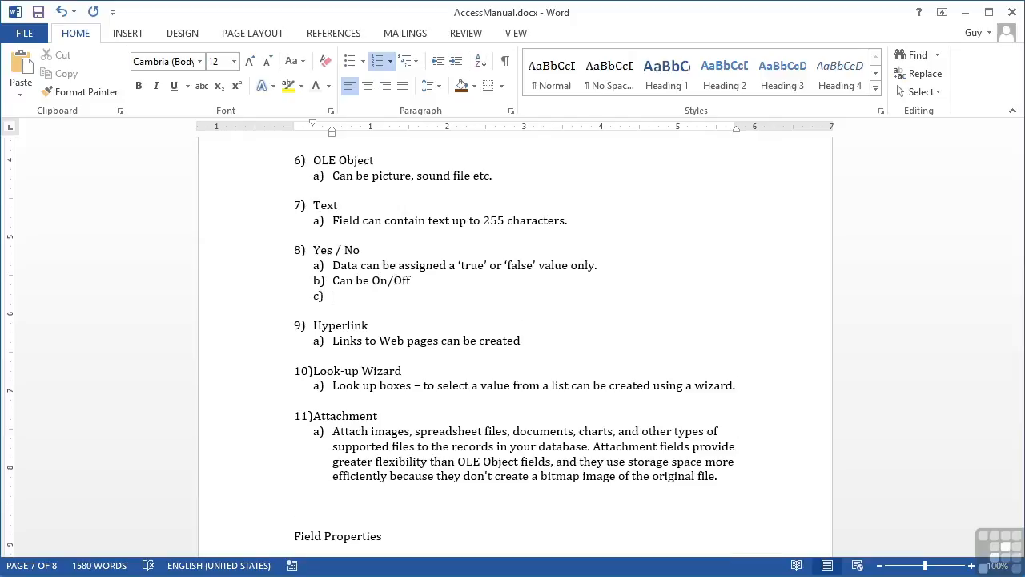
type("Yes/No")
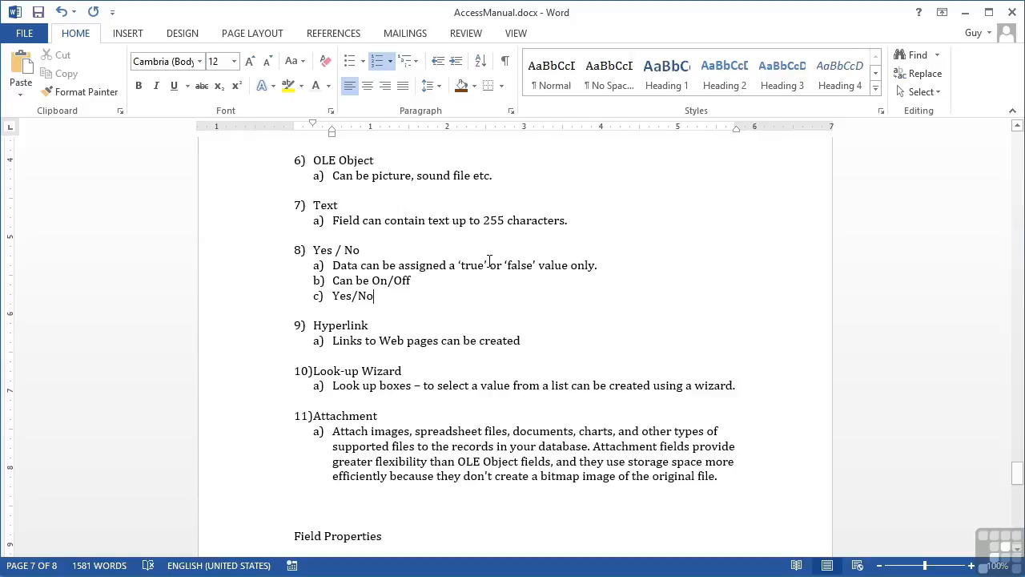
- Add a second-level item "Date or Time" after the existing description under Date / Time
scroll(403, 264, "up", 3)
scroll(404, 264, "up", 3)
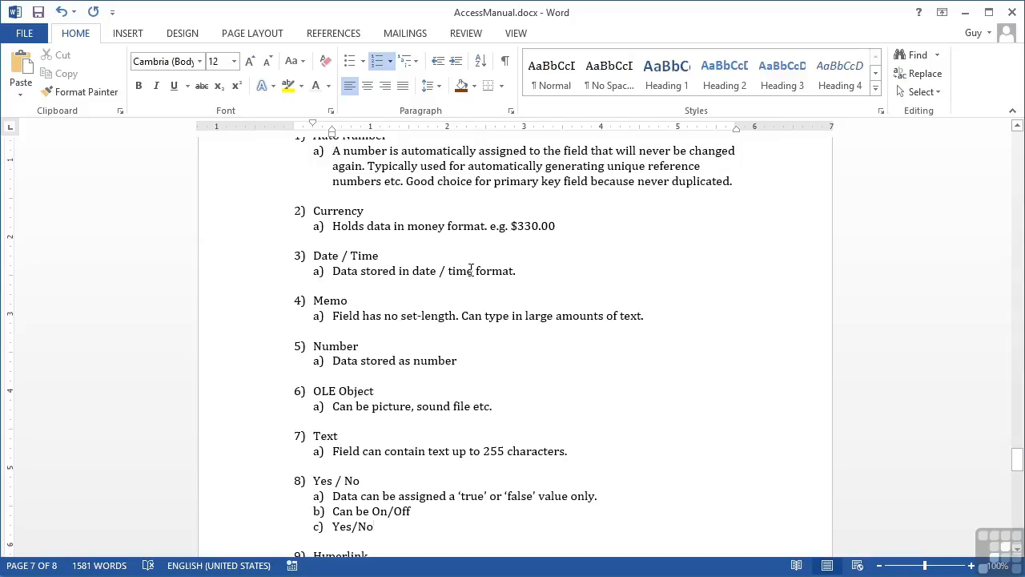
left_click(519, 271)
key("Return")
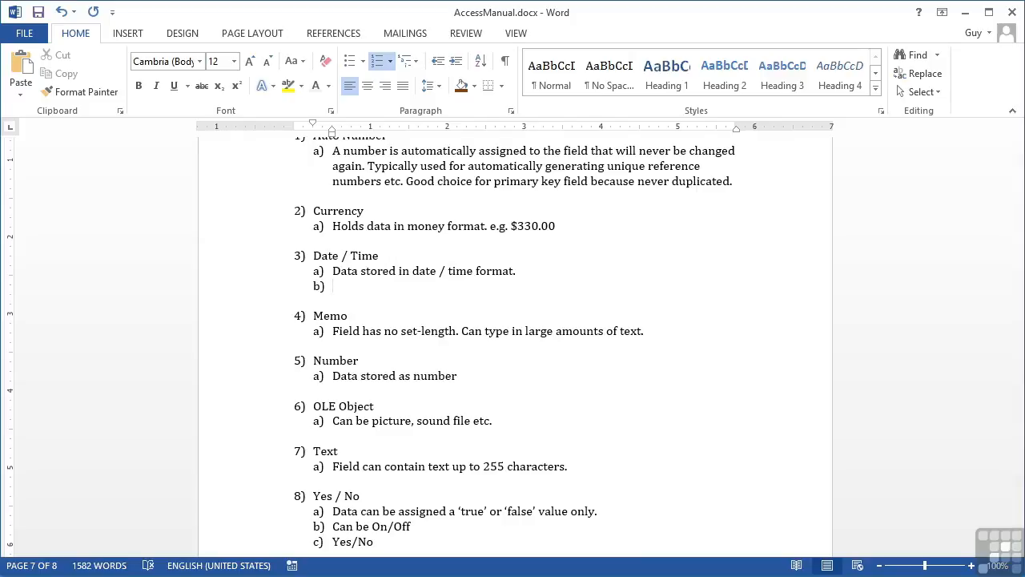
type("Date or Time")
- Add the third-level items "Date", "Time" and "Both" beneath the "Date or Time" item
key("Return")
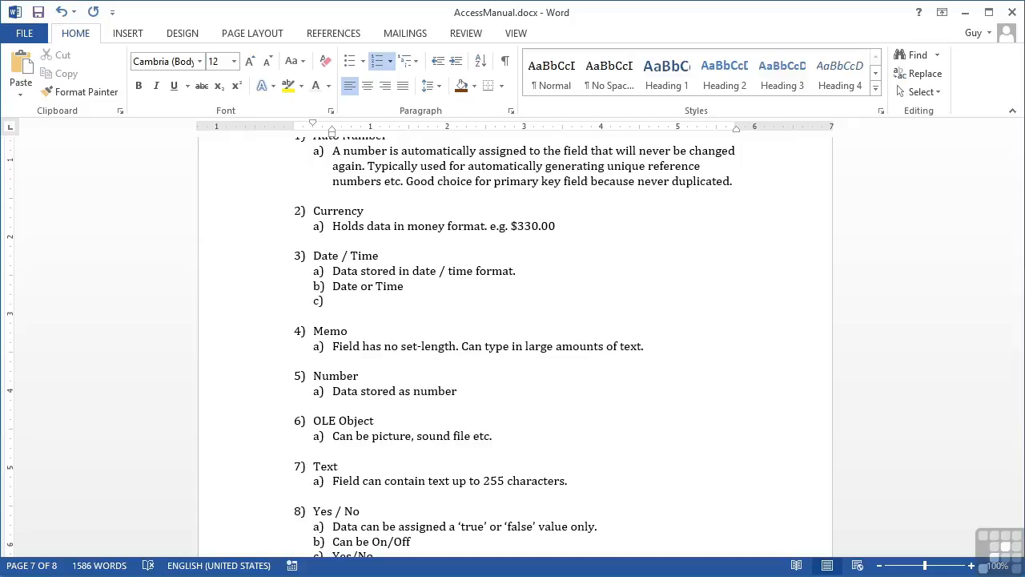
left_click(455, 61)
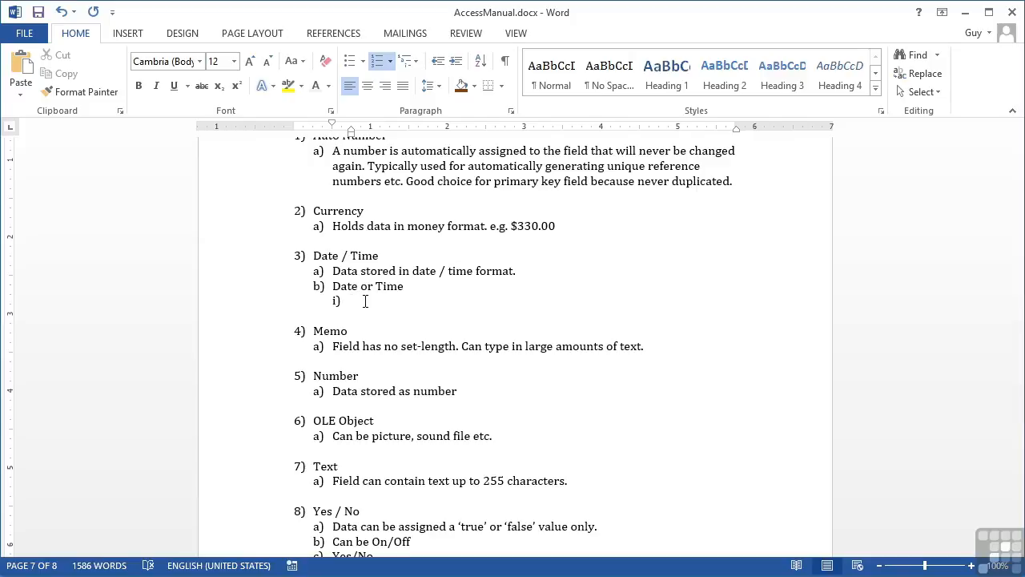
type("Date")
key("Return")
type("Time")
key("Return")
type("Both")
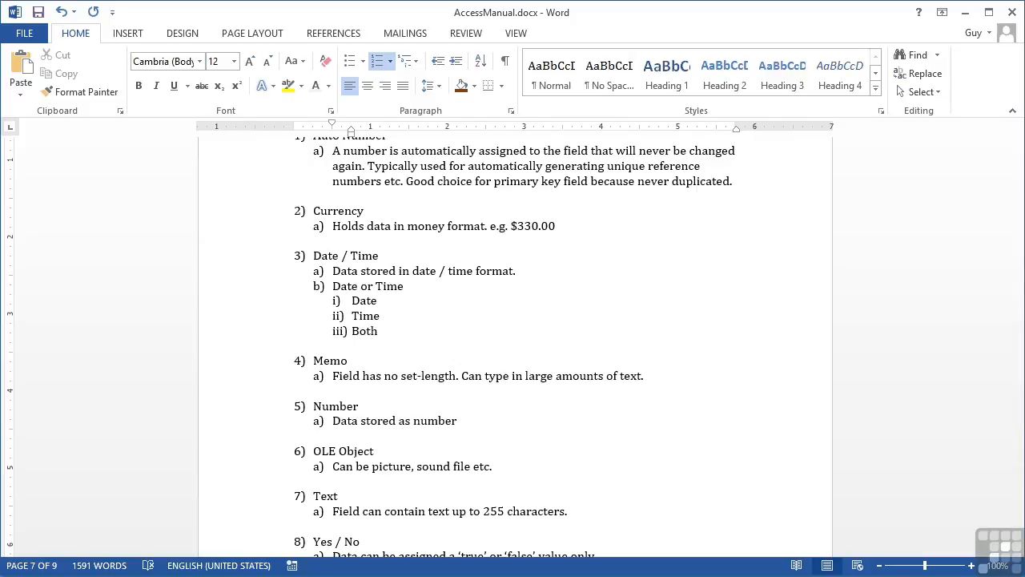
- Select the whole Data Type list from Auto Number through the Attachment description and apply the 1., 1.1., 1.1.1. multilevel numbering style
scroll(266, 406, "up", 3)
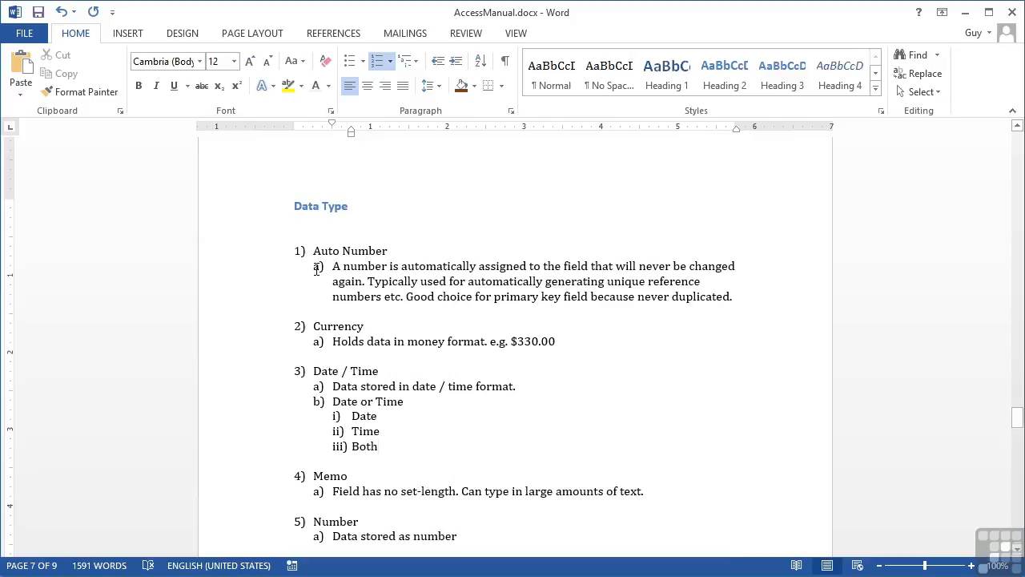
left_click(313, 251)
scroll(565, 398, "down", 8)
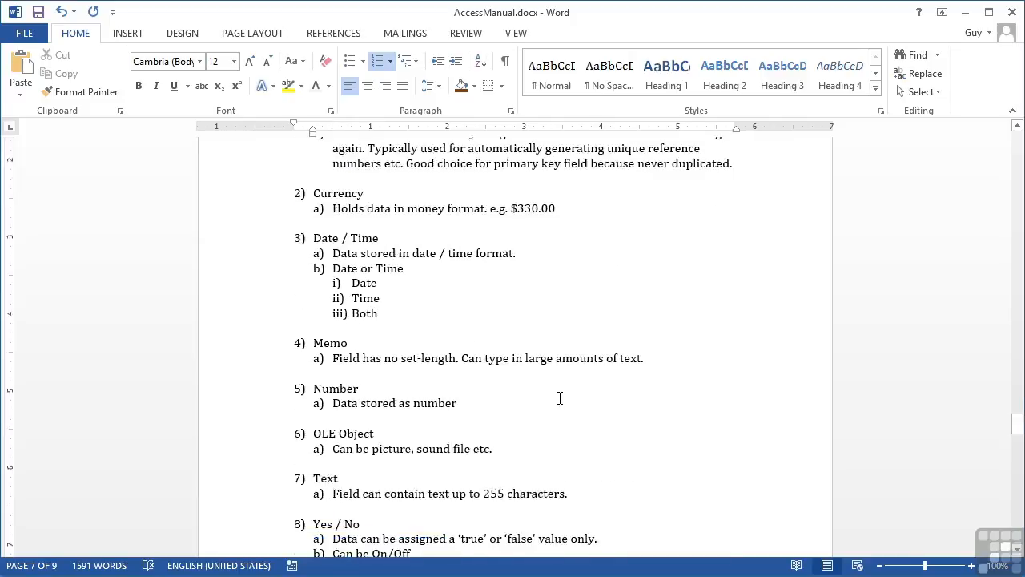
scroll(566, 399, "down", 3)
left_click(732, 460, "shift")
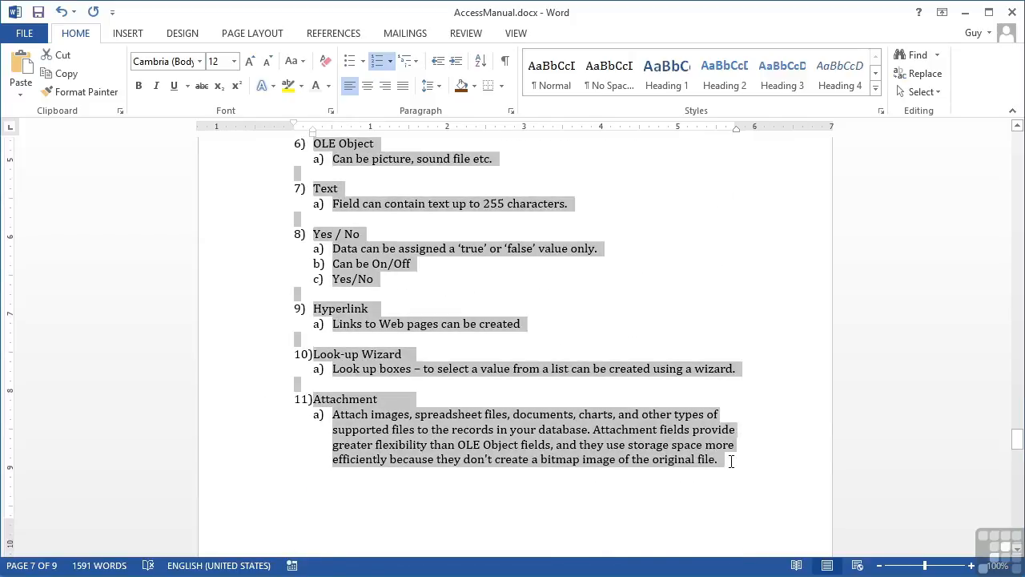
left_click(410, 62)
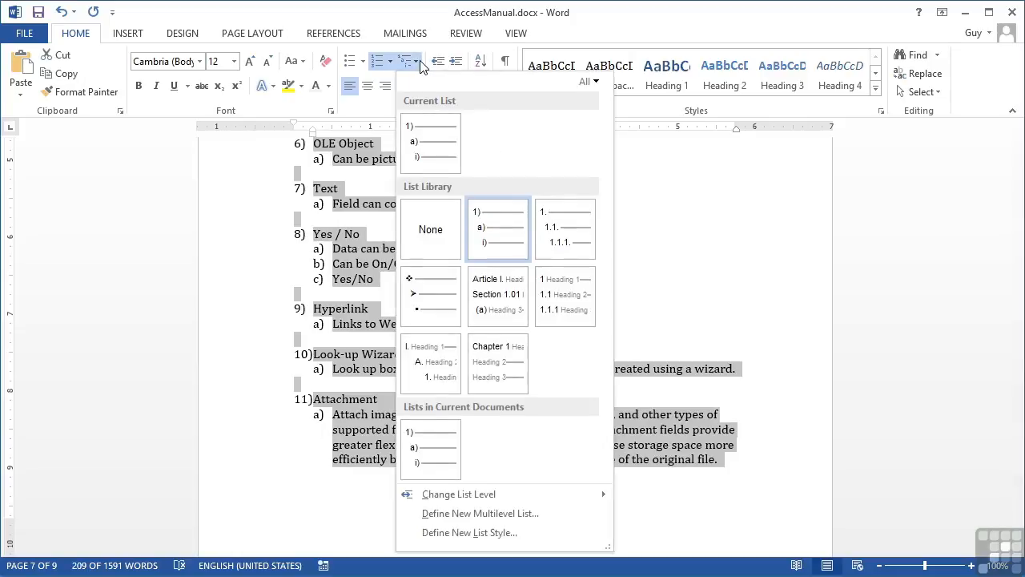
mouse_move(569, 239)
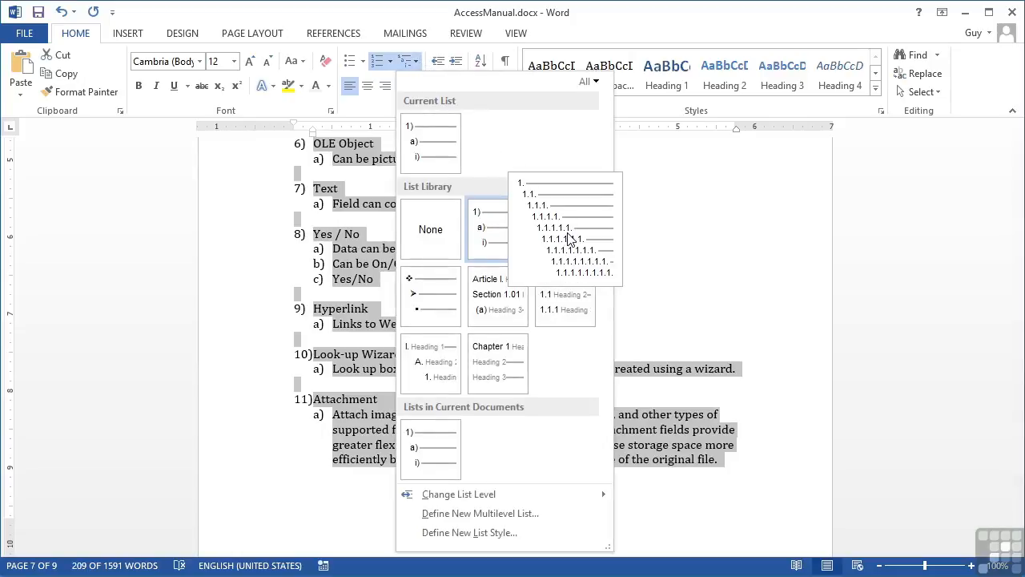
left_click(569, 238)
scroll(384, 256, "up", 6)
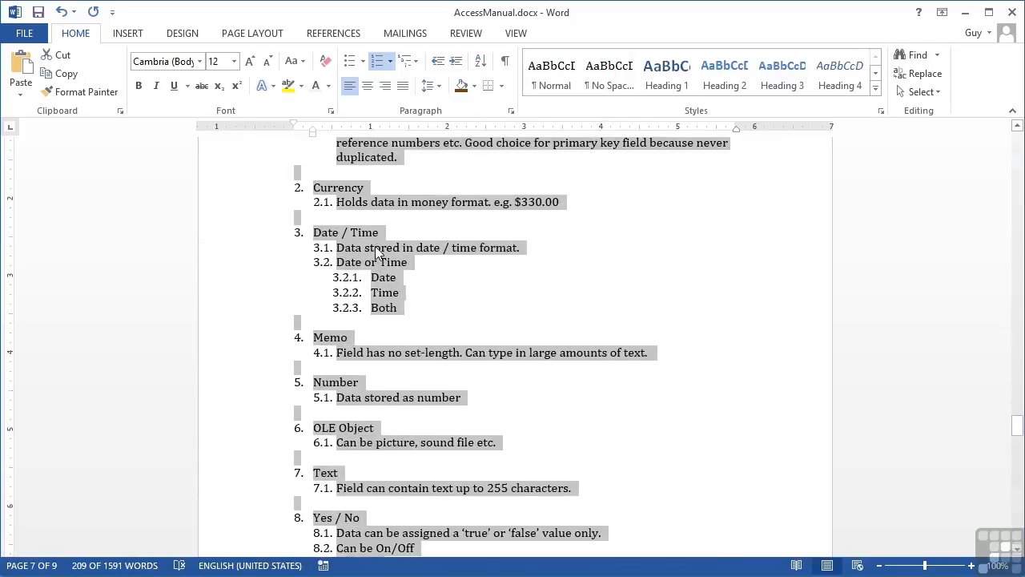
scroll(376, 252, "up", 3)
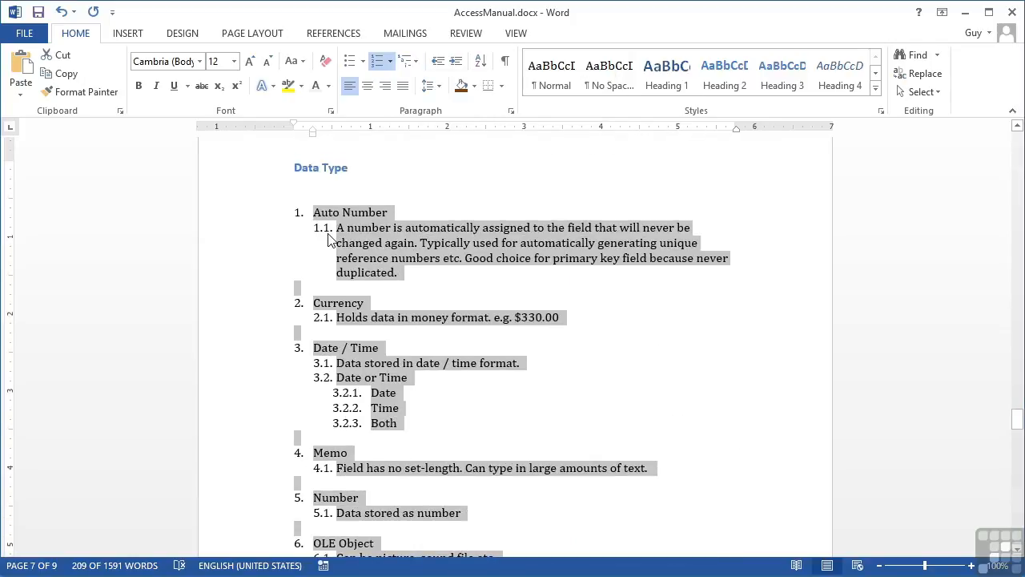
left_click(316, 353)
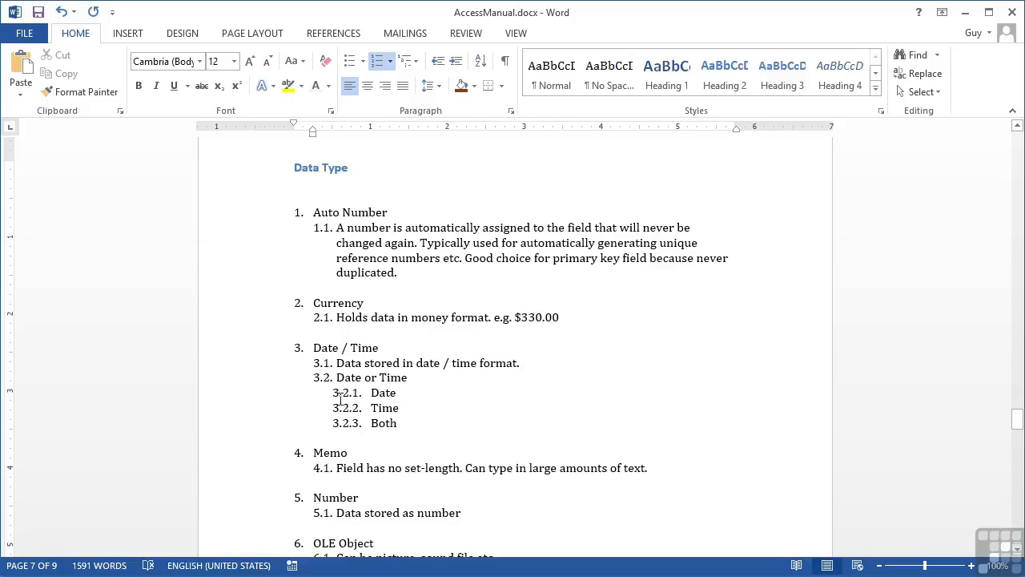
- Change the Data Type list to the multilevel bullet style with diamond, arrow and square symbols
left_click(315, 215)
left_click(418, 62)
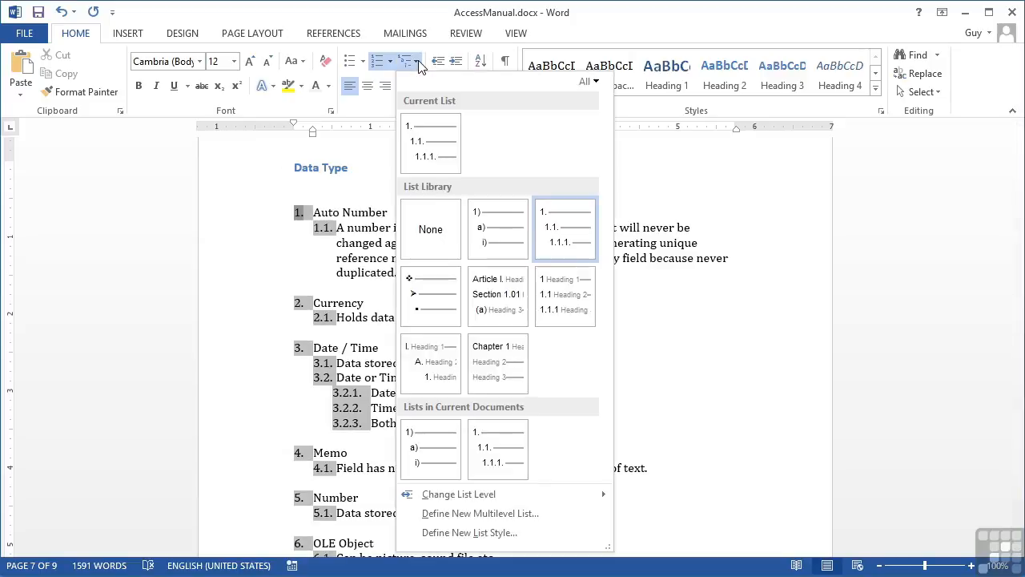
left_click(431, 291)
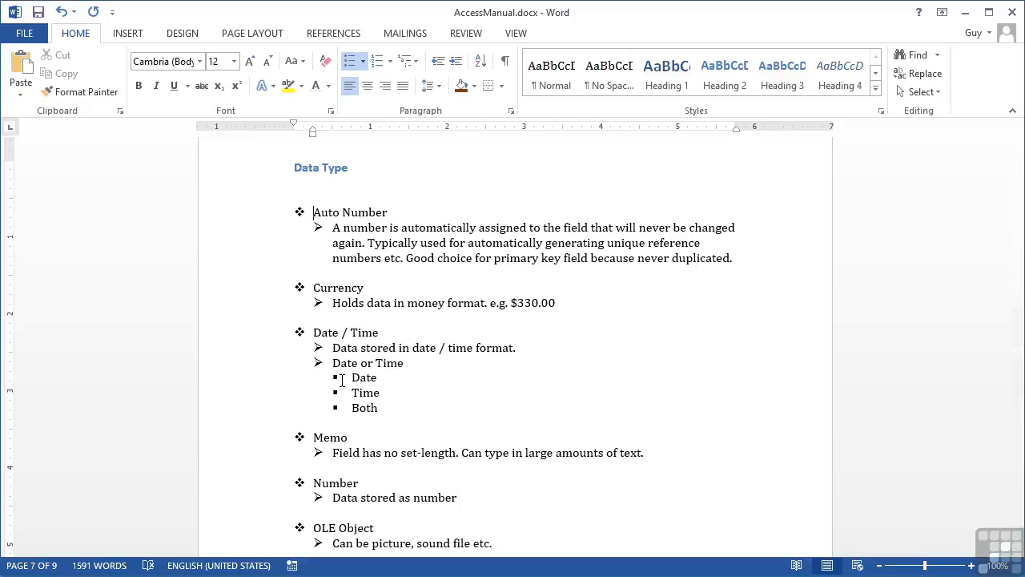
- Switch the Data Type list to the 1), a), i) multilevel numbering style
left_click(314, 290)
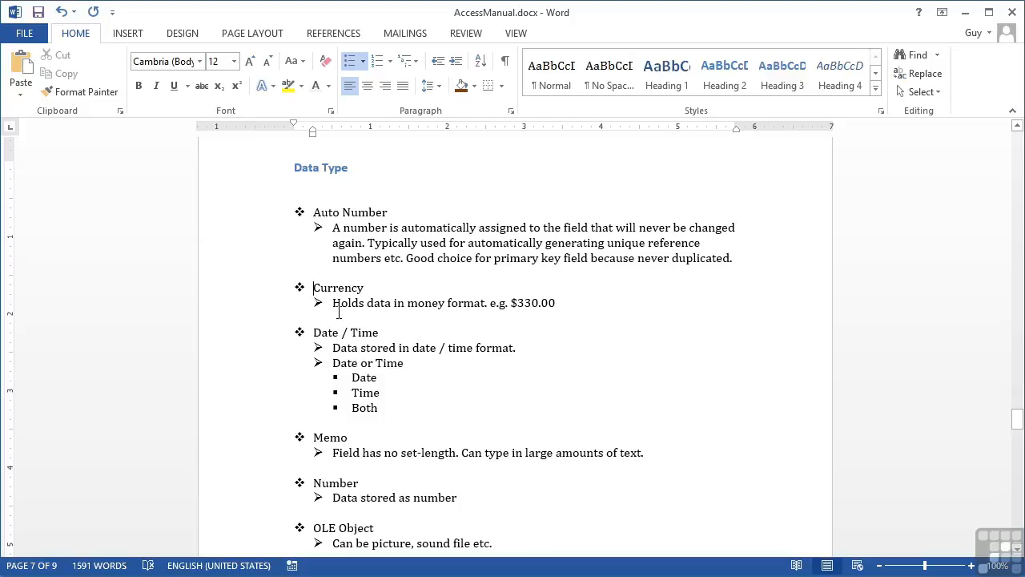
left_click(415, 62)
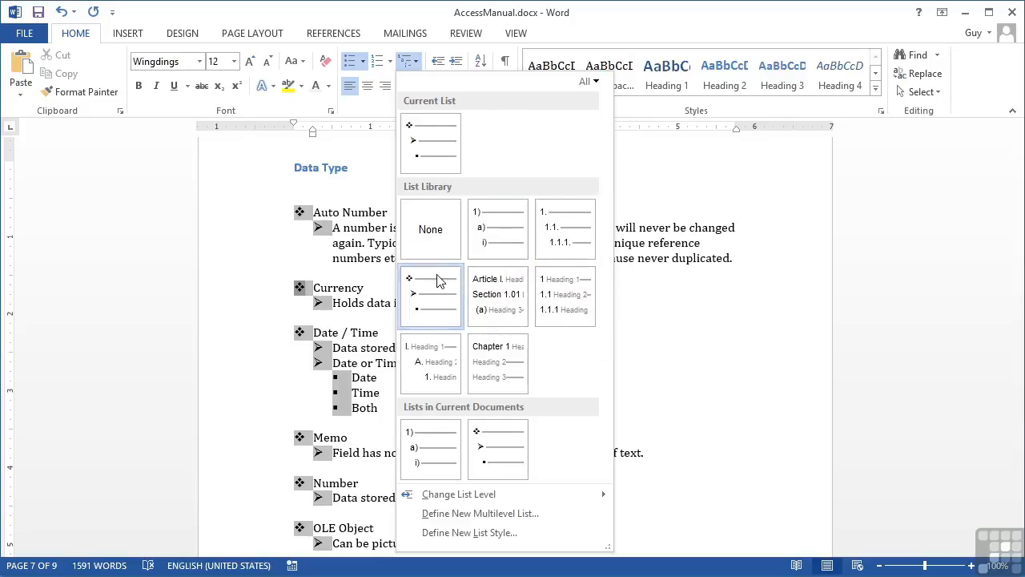
left_click(500, 234)
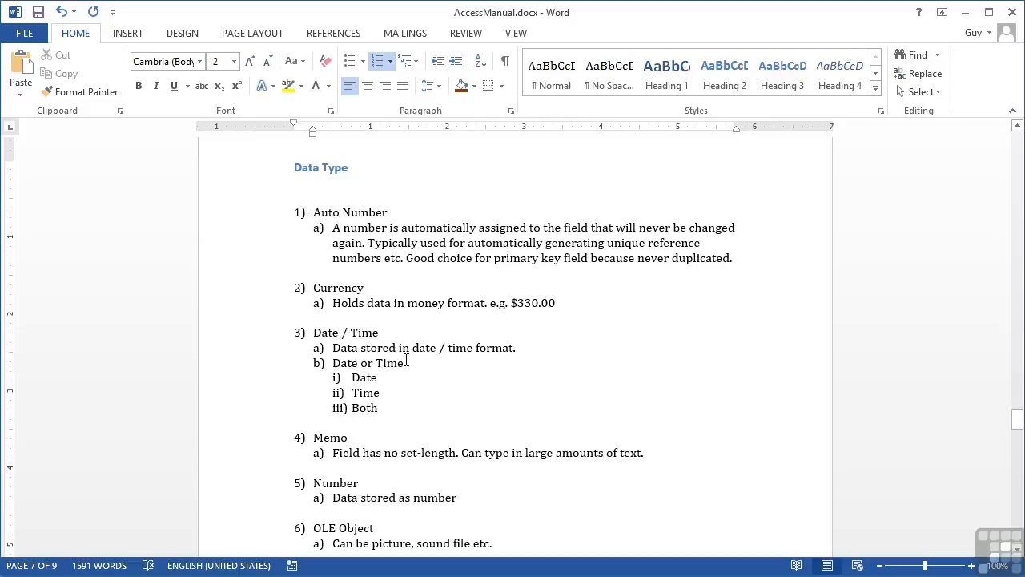
- Promote the "Time" sub-item under "Date or Time" to the first list level and demote it back to the third level
left_click(353, 394)
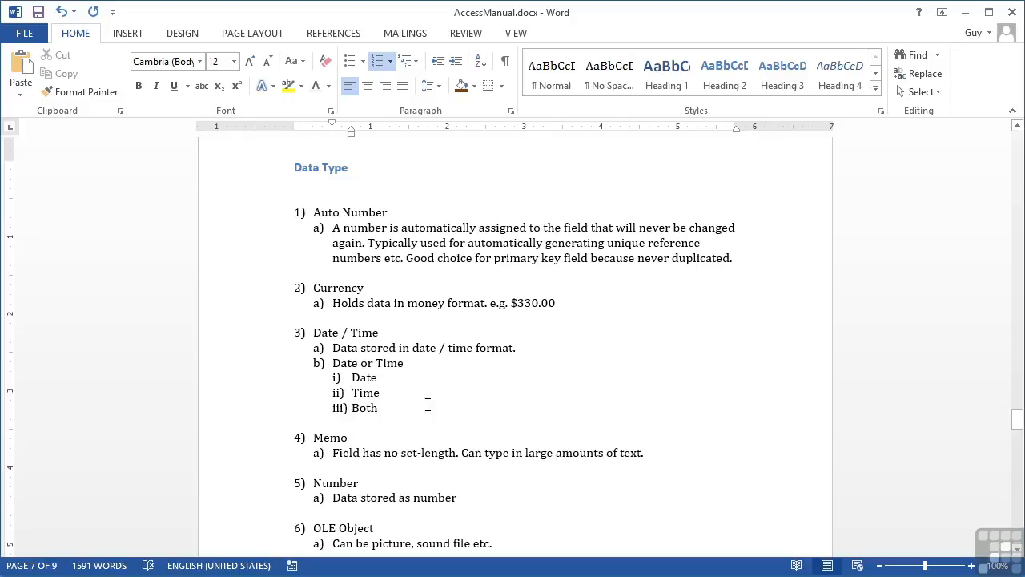
left_click(437, 64)
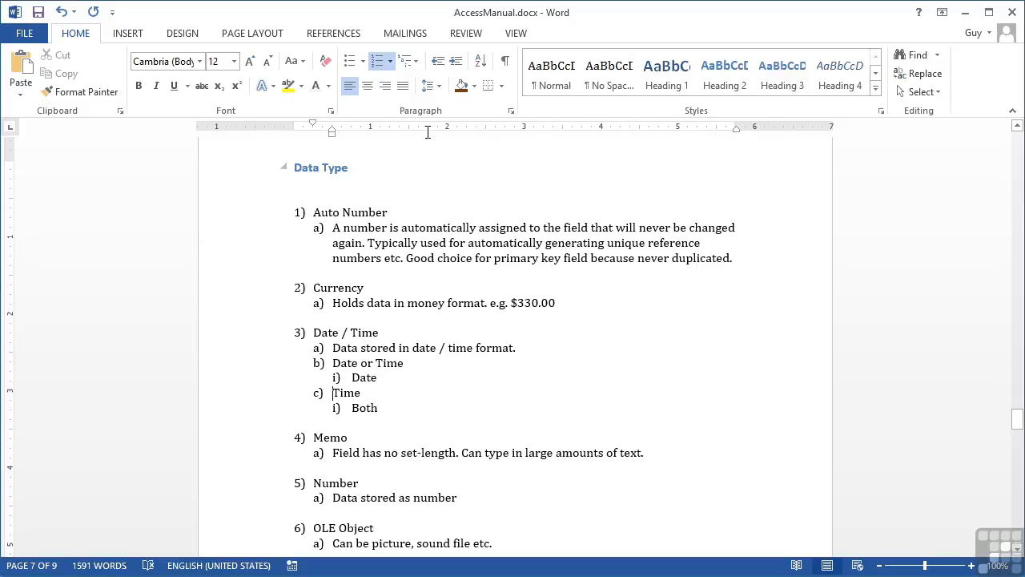
left_click(436, 66)
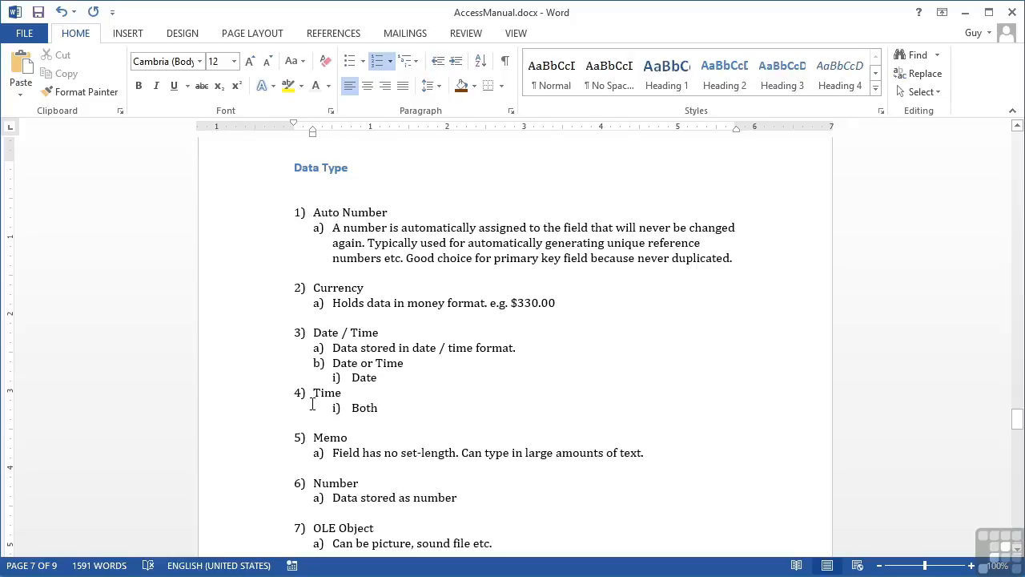
left_click(455, 62)
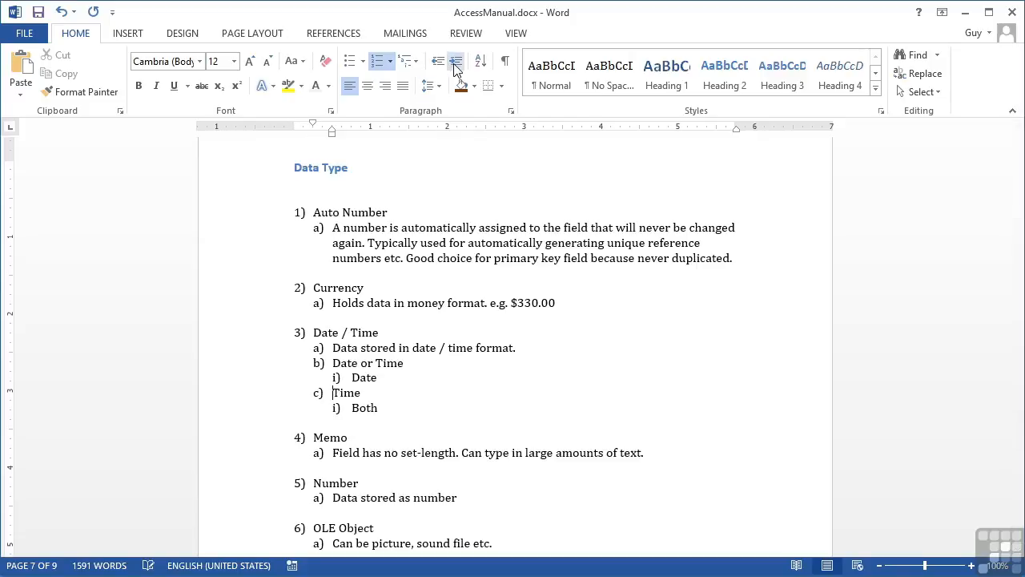
left_click(455, 62)
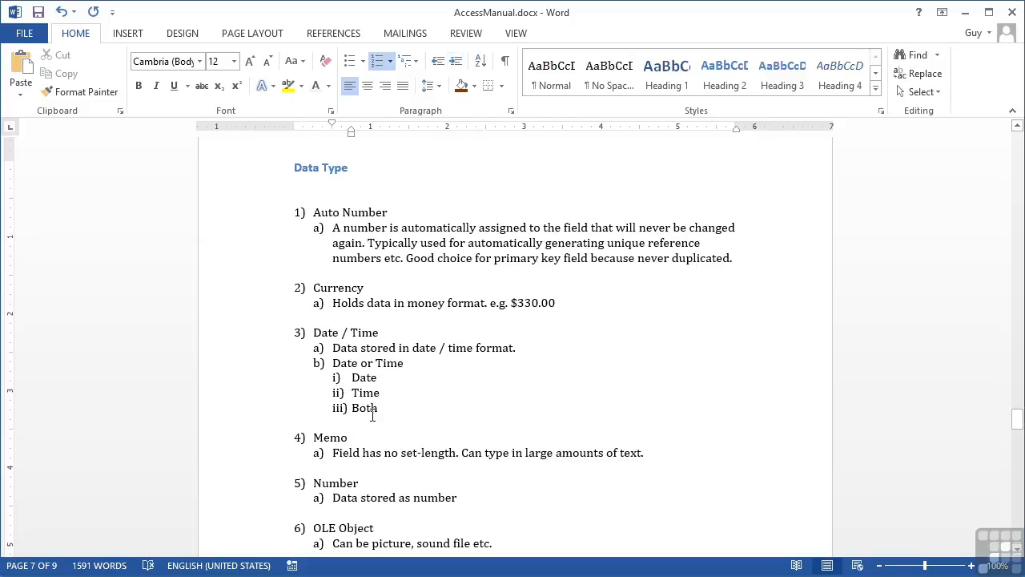